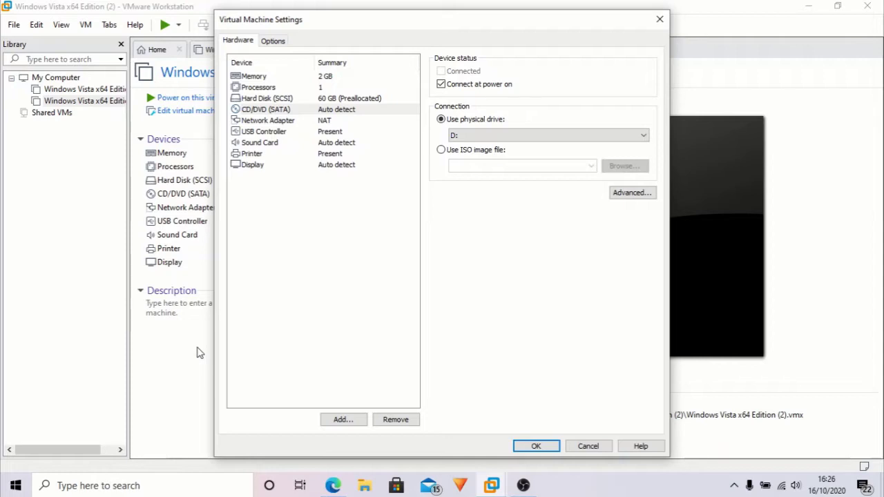
# Set the virtual machine's CD/DVD device to physical drive D: and power on the machine.
pyautogui.click(473, 136)
pyautogui.click(534, 447)
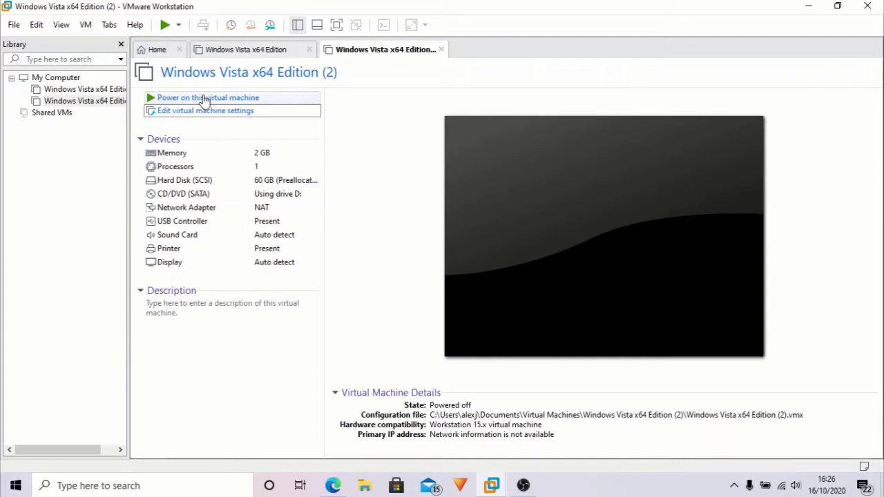
pyautogui.click(205, 100)
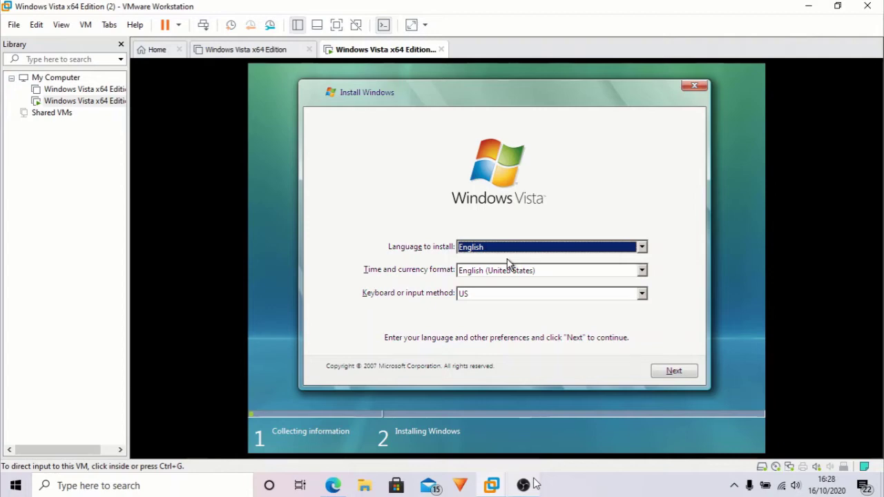
# Set the installer's time and currency format to English (United Kingdom) and accept the license terms.
pyautogui.click(508, 269)
pyautogui.scroll(-15, 534, 373)
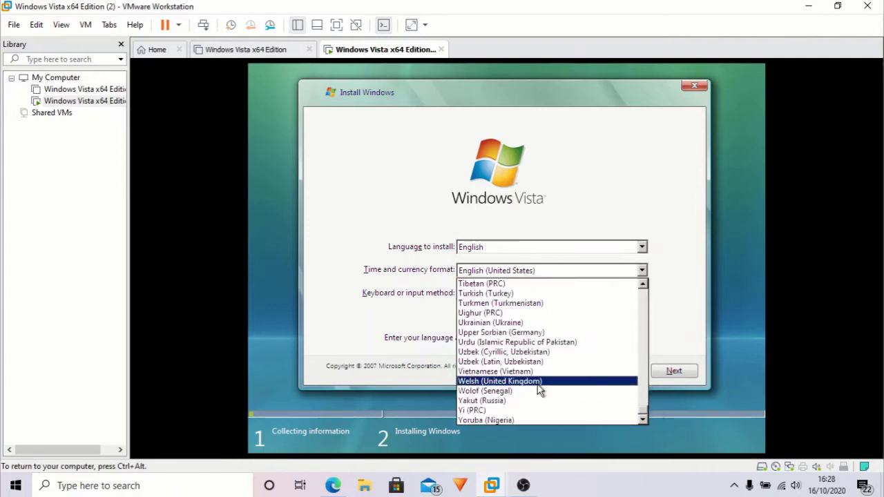
pyautogui.scroll(20, 621, 345)
pyautogui.scroll(-7, 579, 387)
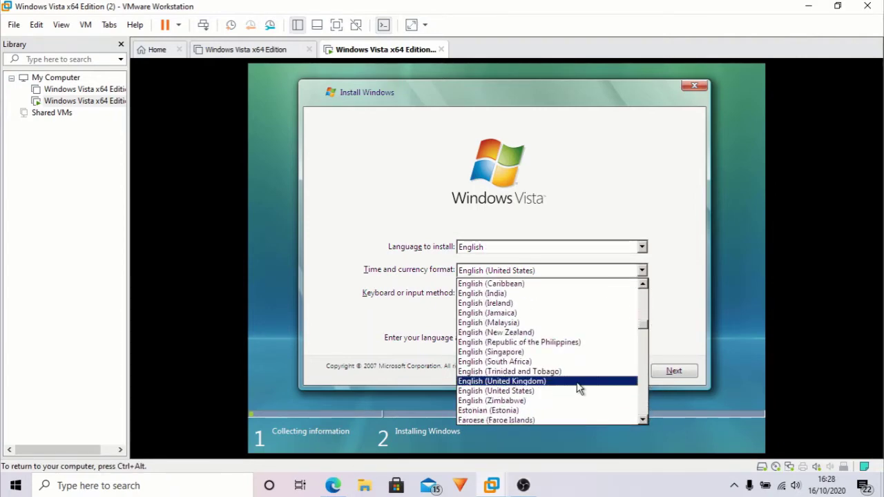
pyautogui.click(578, 382)
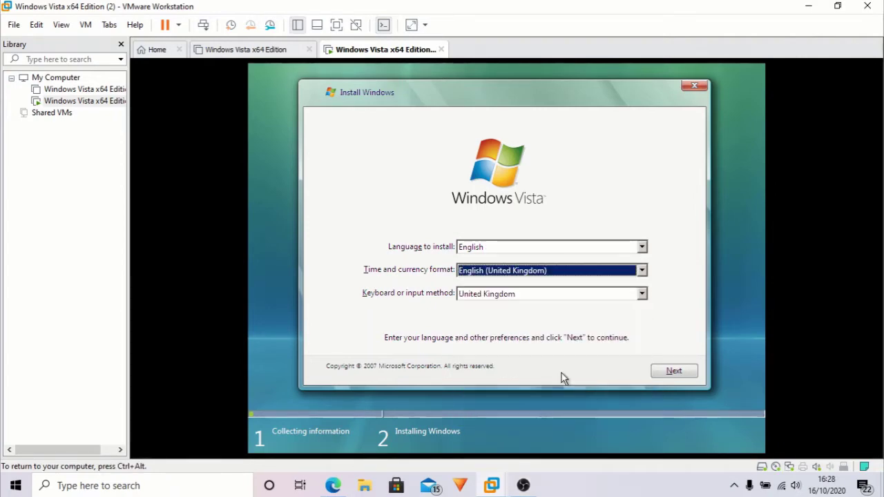
pyautogui.click(679, 375)
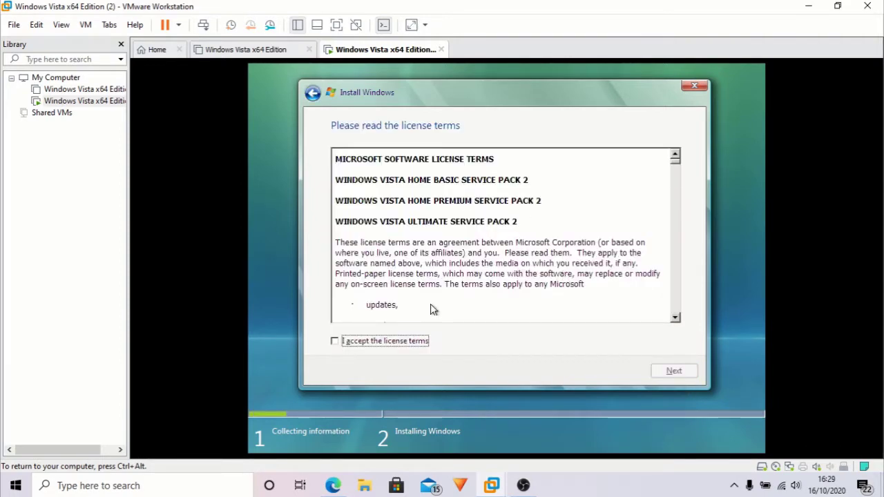
pyautogui.click(335, 341)
pyautogui.click(666, 372)
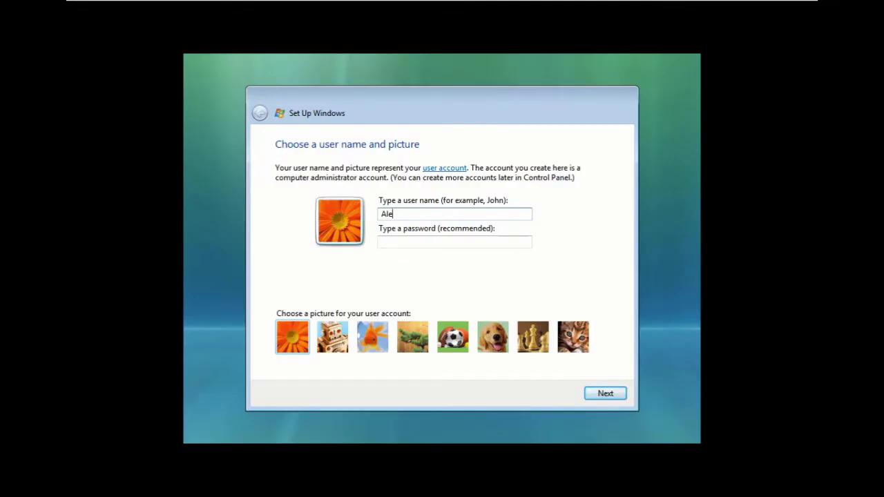
# Enter the account's user name without a password and accept the suggested computer name and desktop background.
pyautogui.write('xander')
pyautogui.press('Return')
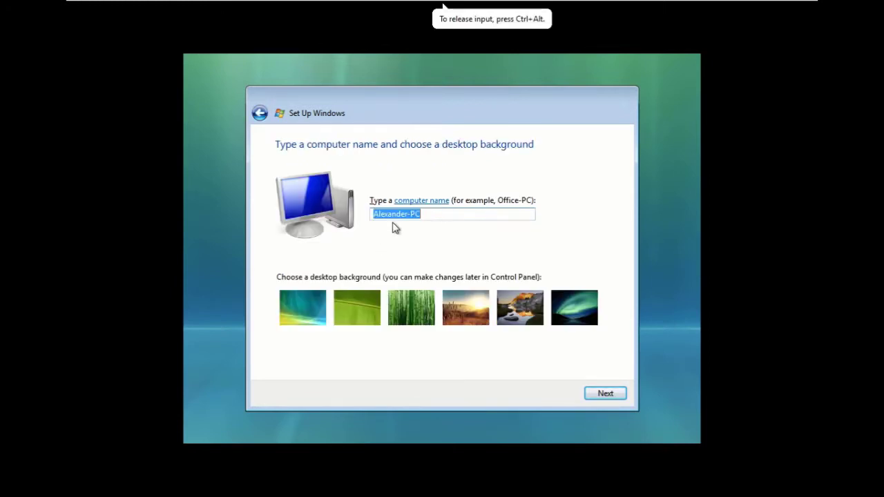
pyautogui.click(617, 399)
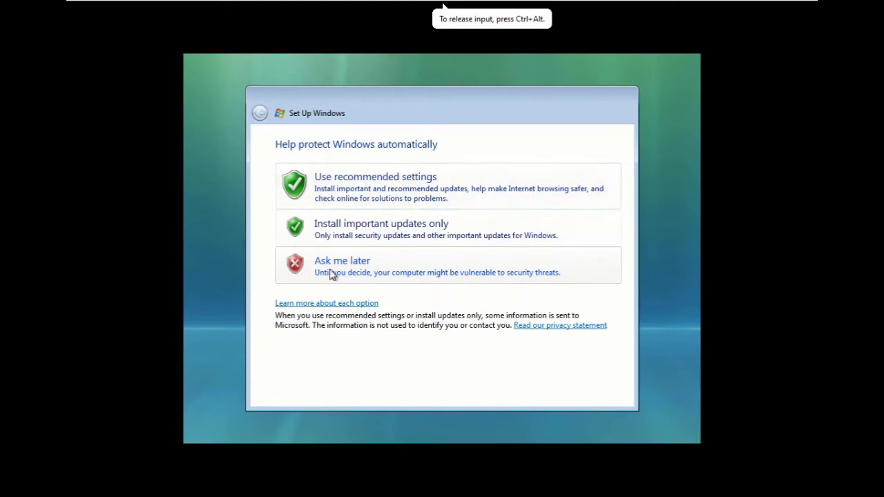
# Choose Ask me later for automatic Windows protection and accept the time and date settings.
pyautogui.click(359, 272)
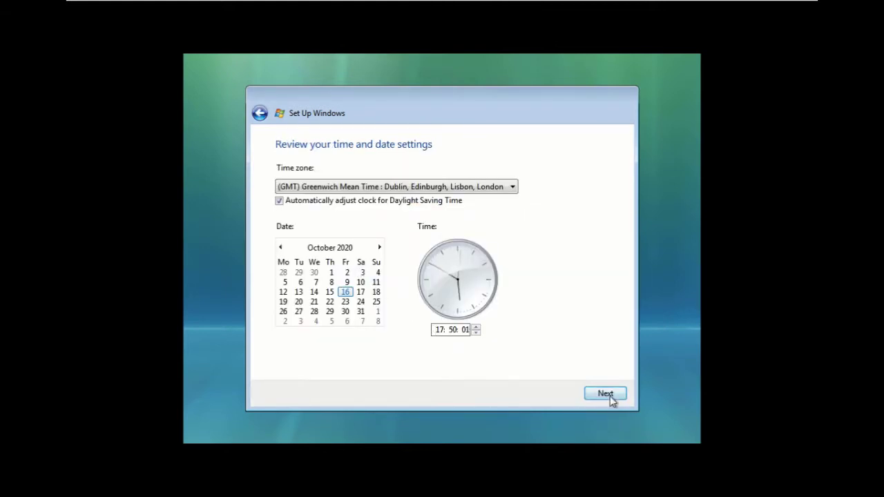
pyautogui.click(606, 393)
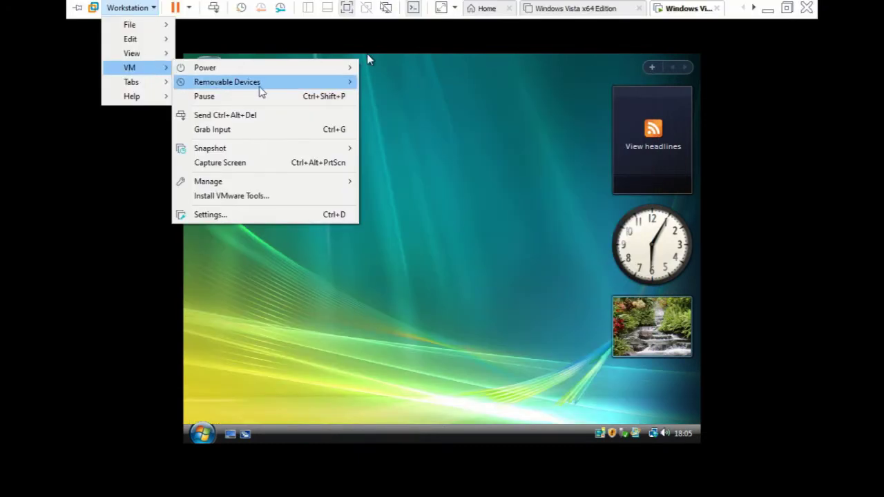
# Start the VMware Tools installation for the virtual machine by running setup64.exe and allowing it access.
pyautogui.moveTo(261, 92)
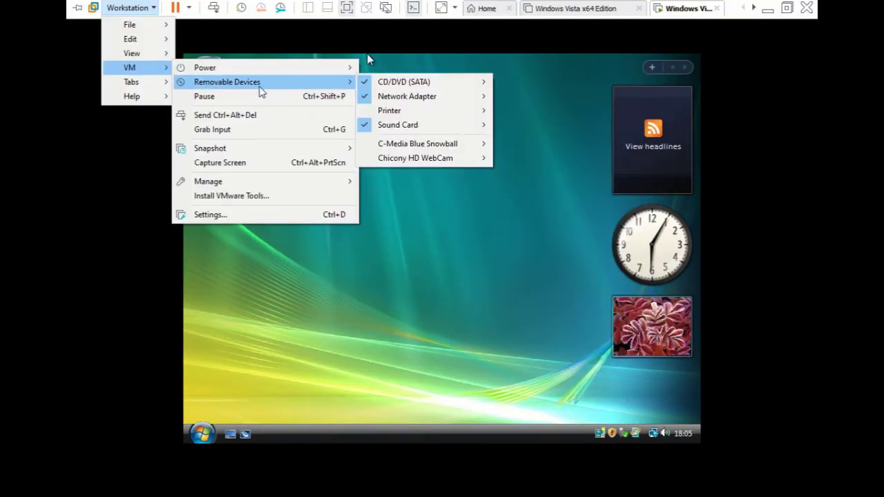
pyautogui.click(240, 197)
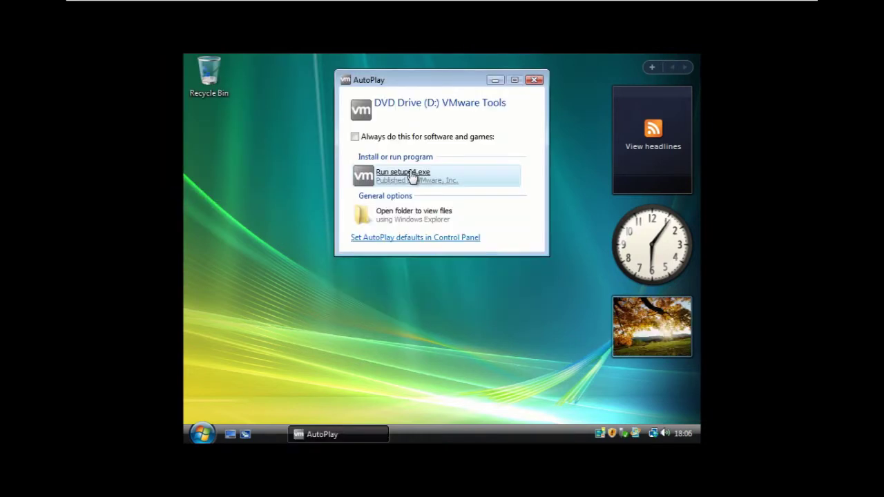
pyautogui.click(400, 176)
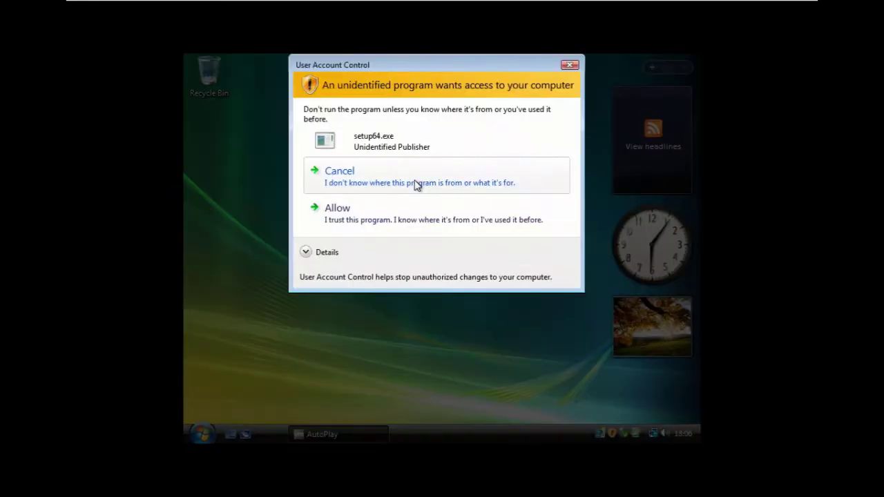
pyautogui.click(372, 211)
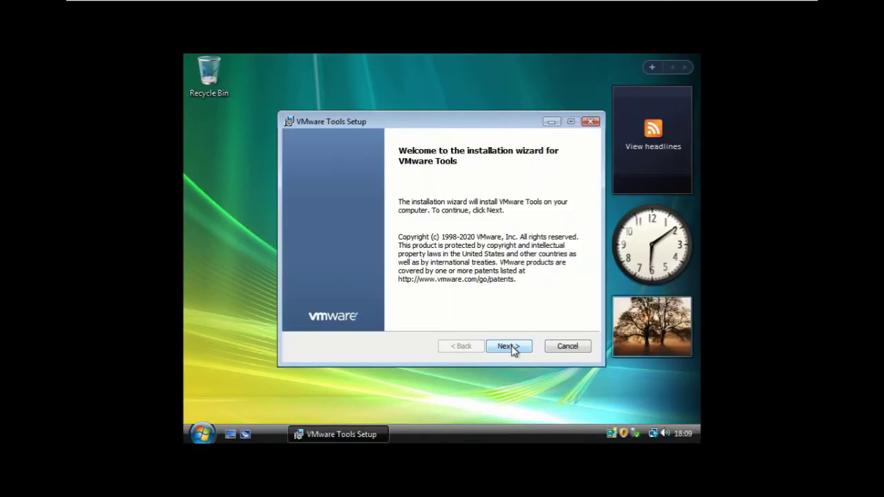
# Install VMware Tools with the Typical setup type and restart the virtual machine.
pyautogui.click(514, 350)
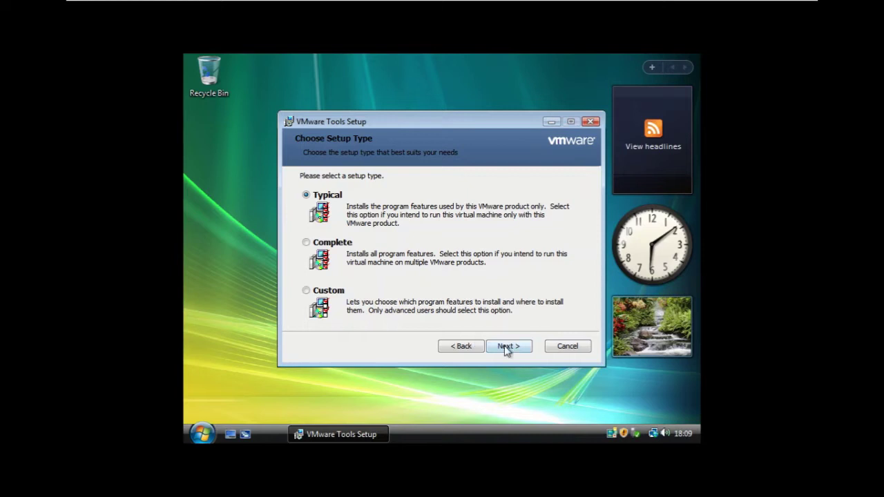
pyautogui.click(505, 348)
pyautogui.click(505, 348)
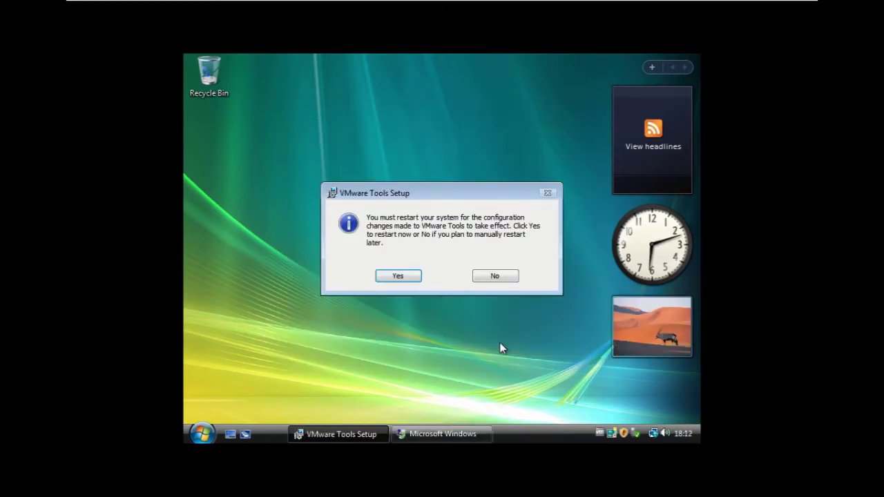
pyautogui.click(401, 276)
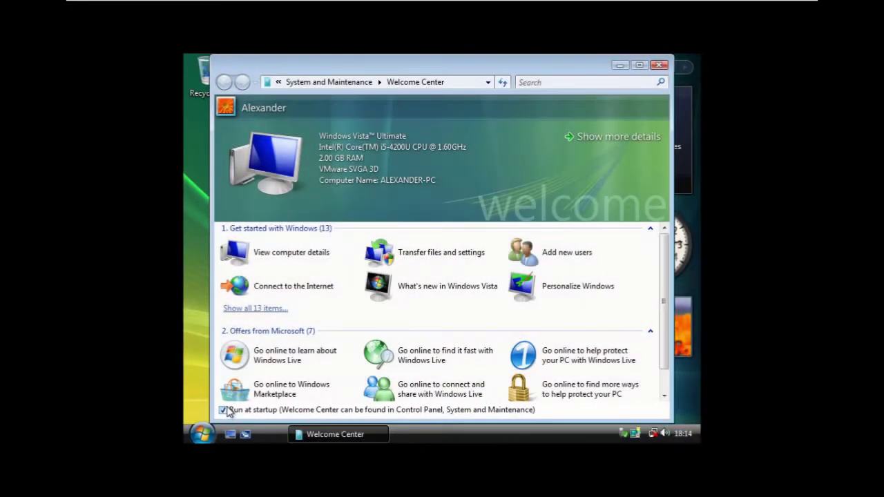
# Stop Welcome Center from running at startup and close its window.
pyautogui.click(229, 410)
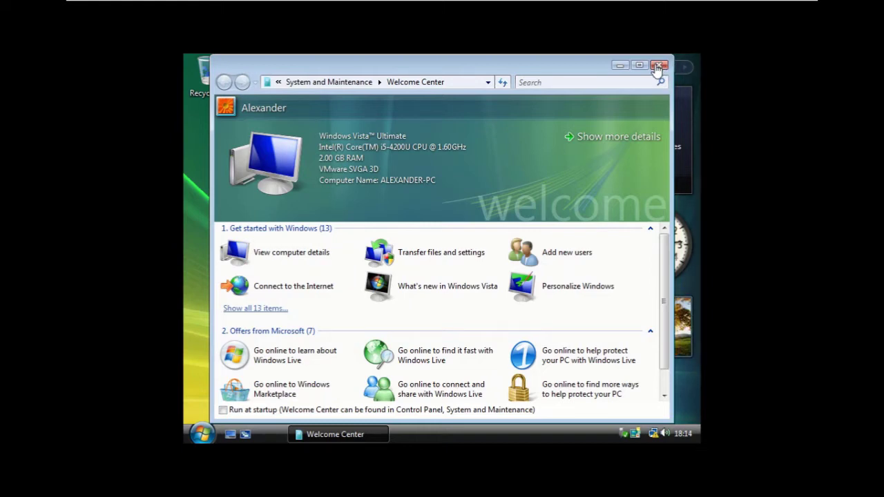
pyautogui.click(658, 66)
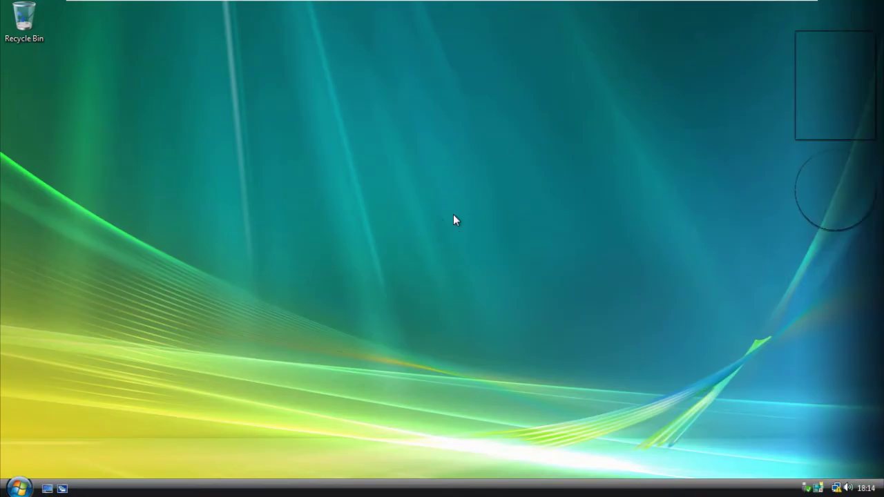
# Select the Windows Aero color scheme in the desktop's window color and appearance settings.
pyautogui.rightClick(453, 215)
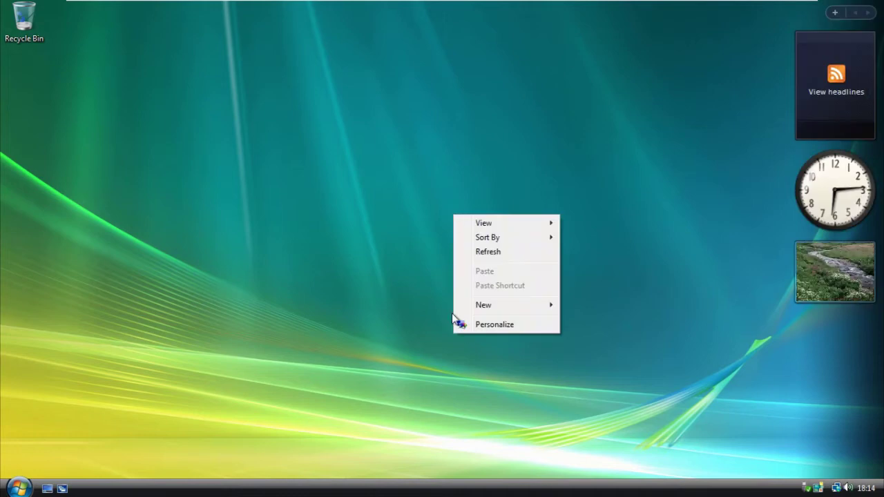
pyautogui.click(477, 325)
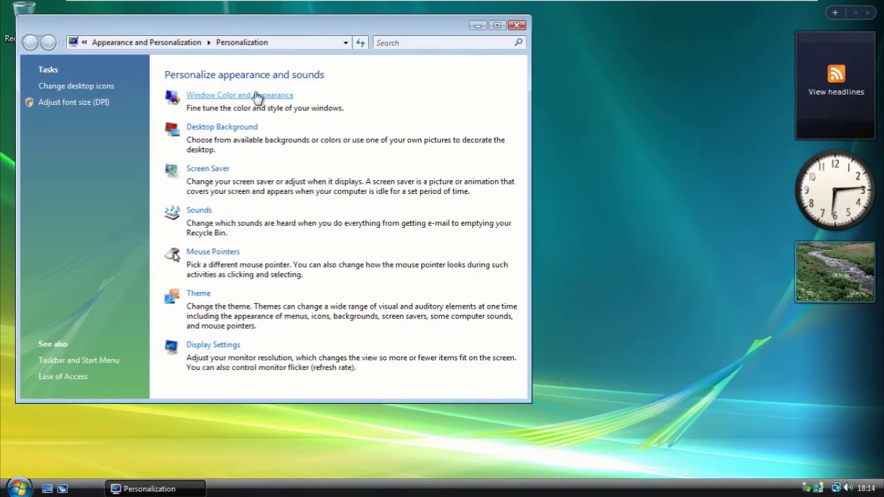
pyautogui.click(257, 98)
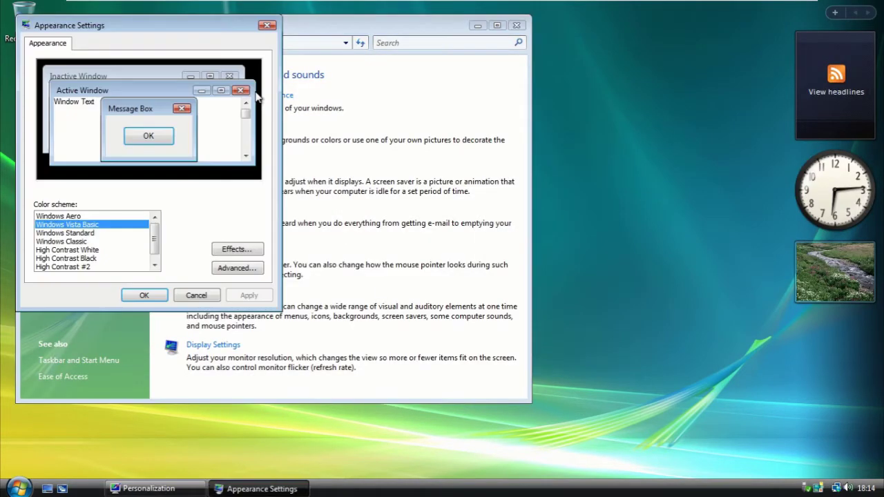
pyautogui.click(80, 216)
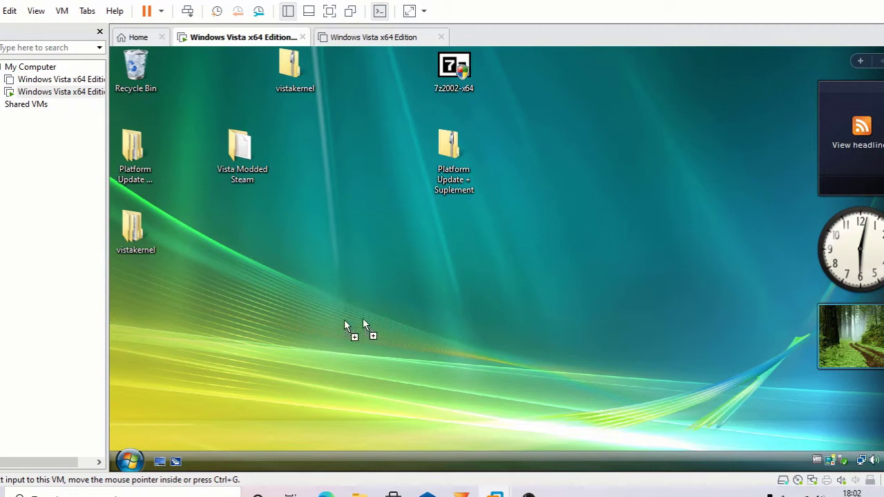
# Copy the update files from the host onto the virtual machine's desktop.
pyautogui.moveTo(341, 320); pyautogui.dragTo(341, 320)
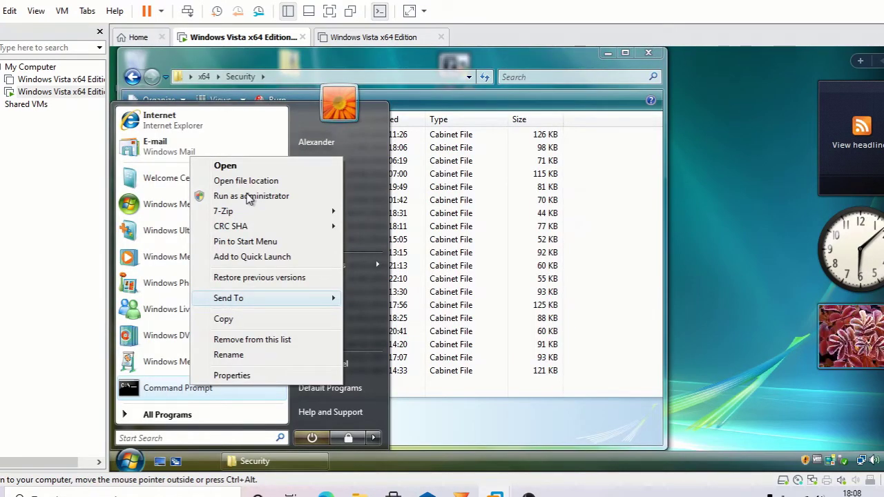
# Open Command Prompt as administrator and run the copied forfiles command that makes a folder for each .cab file in x64\Security.
pyautogui.click(249, 196)
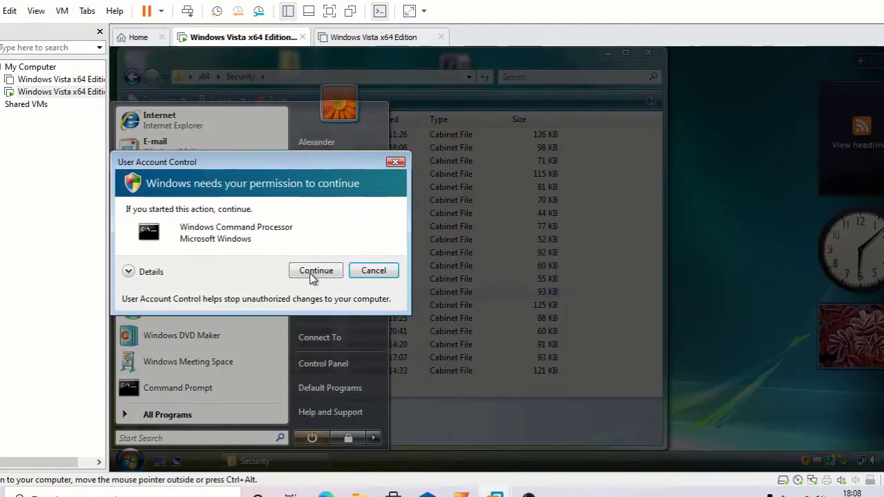
pyautogui.click(314, 271)
pyautogui.rightClick(292, 127)
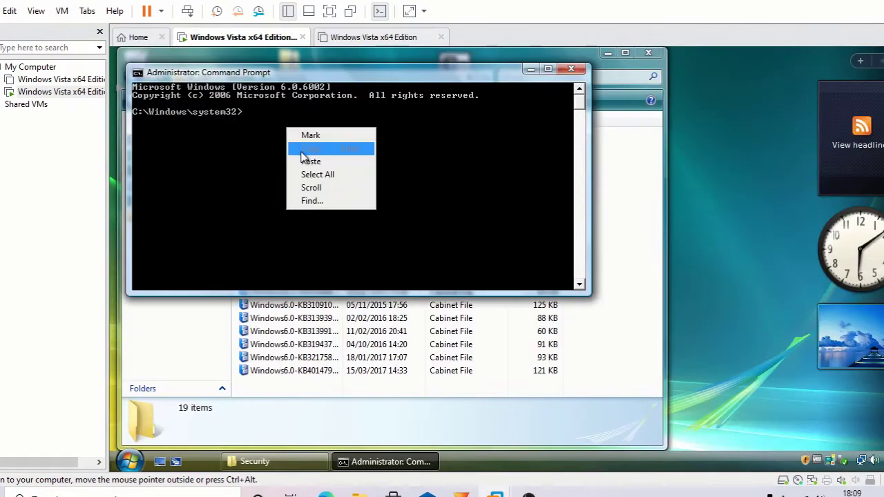
pyautogui.click(310, 162)
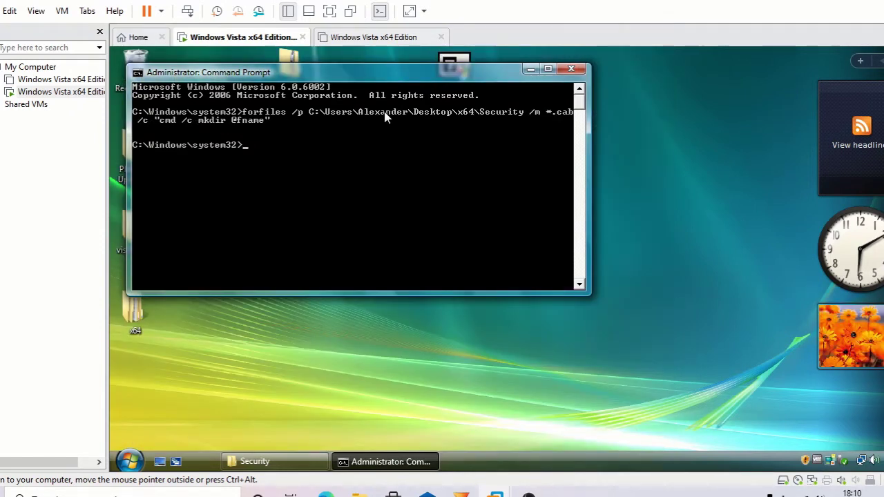
# Paste the forfiles pkgmgr install command at the prompt and copy the path of the x64\Security folder.
pyautogui.rightClick(261, 153)
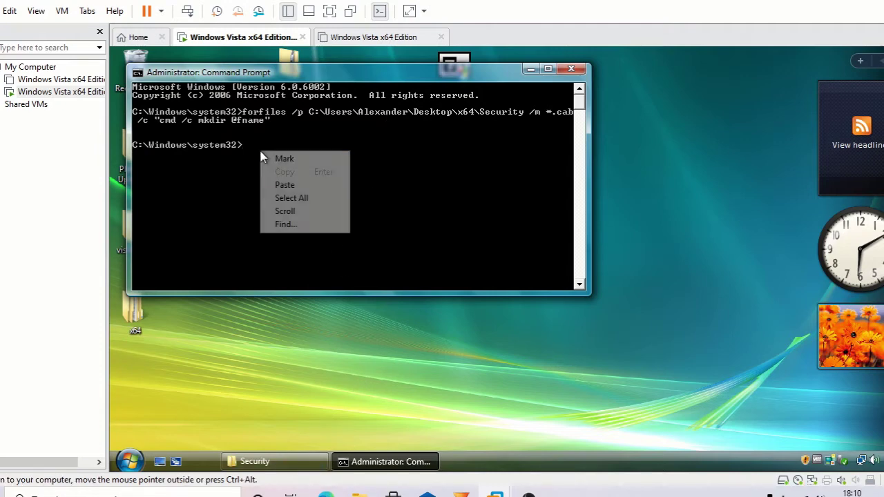
pyautogui.click(284, 184)
pyautogui.click(276, 462)
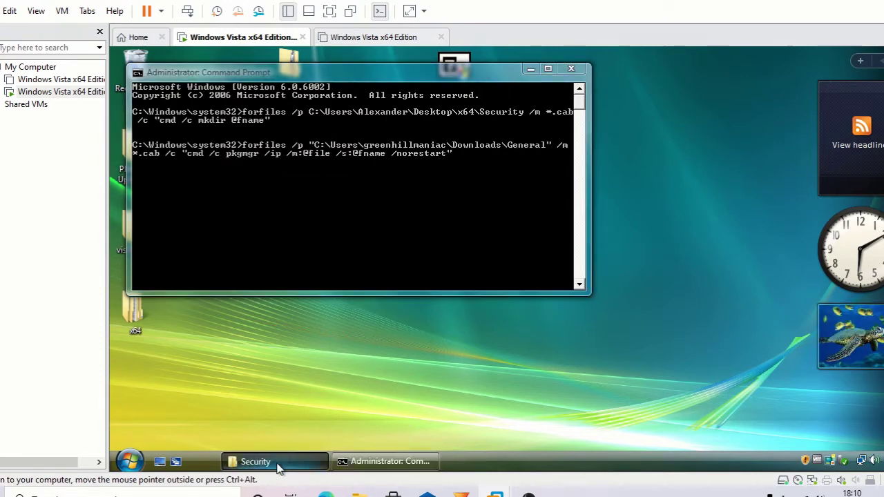
pyautogui.click(314, 79)
pyautogui.press('cmd+c')
pyautogui.rightClick(314, 78)
pyautogui.click(344, 123)
pyautogui.hotkey('alt', 'Tab')
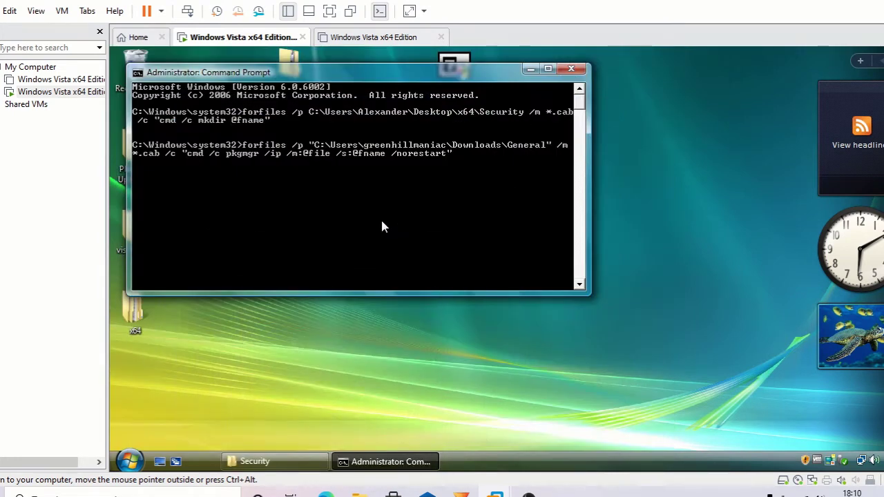
# Replace the Downloads\General path in the pkgmgr command with the copied x64\Security path and run it.
pyautogui.press('Left')
pyautogui.press('Left')
pyautogui.press('Left')
pyautogui.press('Left')
pyautogui.press('Left')
pyautogui.press('Left')
pyautogui.press('Left')
pyautogui.press('Left')
pyautogui.press('Left')
pyautogui.press('Left')
pyautogui.press('Left')
pyautogui.press('Left')
pyautogui.press('Left')
pyautogui.press('Left')
pyautogui.press('Left')
pyautogui.press('Left')
pyautogui.press('Left')
pyautogui.press('Left')
pyautogui.press('Left')
pyautogui.press('Left')
pyautogui.press('Left')
pyautogui.press('Left')
pyautogui.press('Left')
pyautogui.press('Left')
pyautogui.press('Left')
pyautogui.press('Left')
pyautogui.press('Left')
pyautogui.press('Left')
pyautogui.press('Left')
pyautogui.press('Left')
pyautogui.press('Left')
pyautogui.press('Left')
pyautogui.press('Left')
pyautogui.press('BackSpace')
pyautogui.press('BackSpace')
pyautogui.press('BackSpace')
pyautogui.press('BackSpace')
pyautogui.press('BackSpace')
pyautogui.press('BackSpace')
pyautogui.press('BackSpace')
pyautogui.press('BackSpace')
pyautogui.press('BackSpace')
pyautogui.press('BackSpace')
pyautogui.press('BackSpace')
pyautogui.press('BackSpace')
pyautogui.press('BackSpace')
pyautogui.press('BackSpace')
pyautogui.press('BackSpace')
pyautogui.press('BackSpace')
pyautogui.press('BackSpace')
pyautogui.press('BackSpace')
pyautogui.press('BackSpace')
pyautogui.press('BackSpace')
pyautogui.press('BackSpace')
pyautogui.press('BackSpace')
pyautogui.press('BackSpace')
pyautogui.press('BackSpace')
pyautogui.press('BackSpace')
pyautogui.press('BackSpace')
pyautogui.press('BackSpace')
pyautogui.rightClick(306, 141)
pyautogui.click(331, 177)
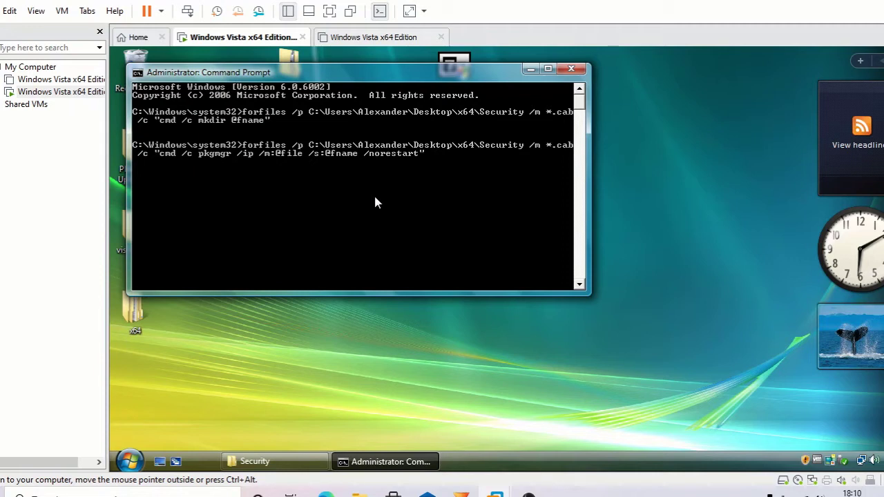
pyautogui.press('Return')
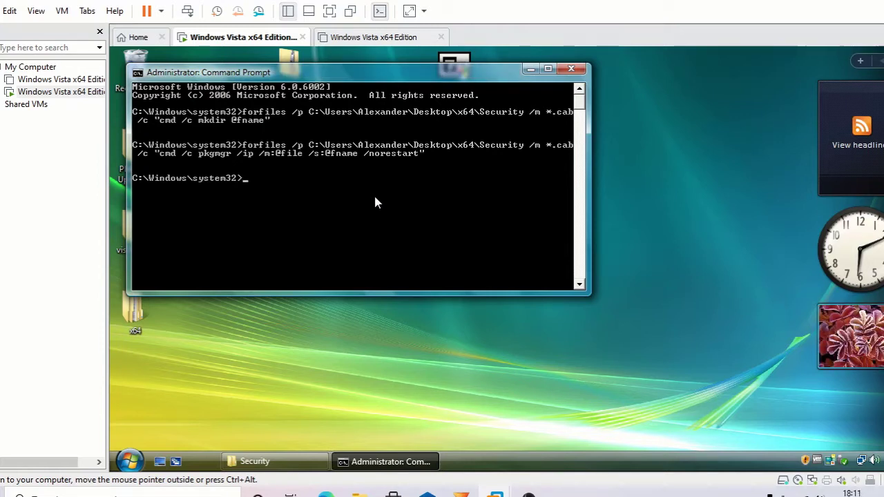
# Minimize the Command Prompt window and open the x64 folder on the desktop.
pyautogui.click(530, 69)
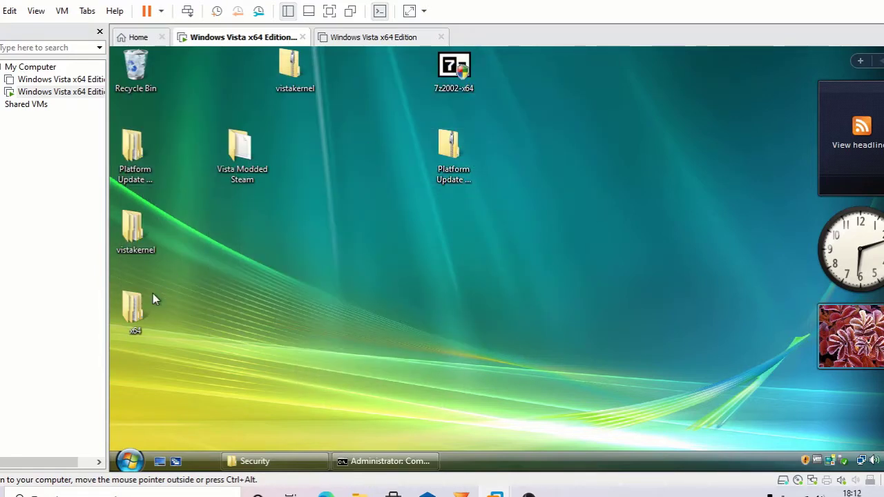
pyautogui.doubleClick(141, 318)
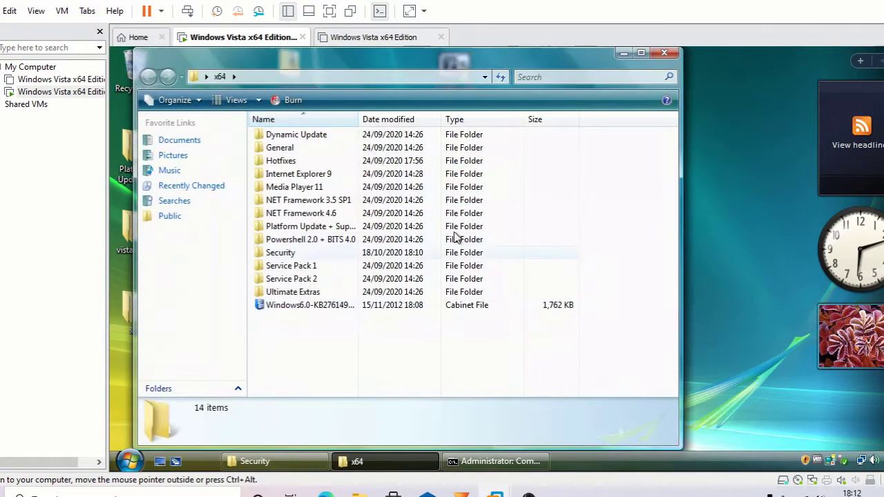
# Look into the General folder inside x64, return to x64, and open the Hotfixes folder.
pyautogui.doubleClick(322, 149)
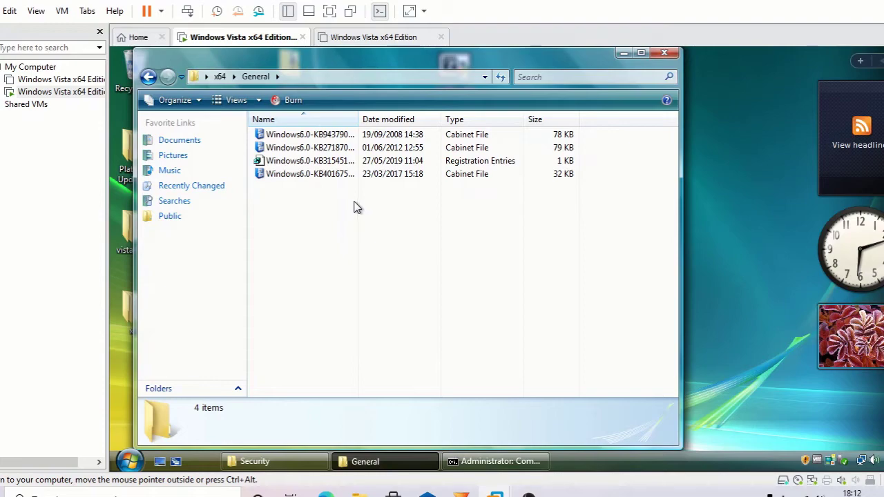
pyautogui.click(151, 78)
pyautogui.doubleClick(283, 160)
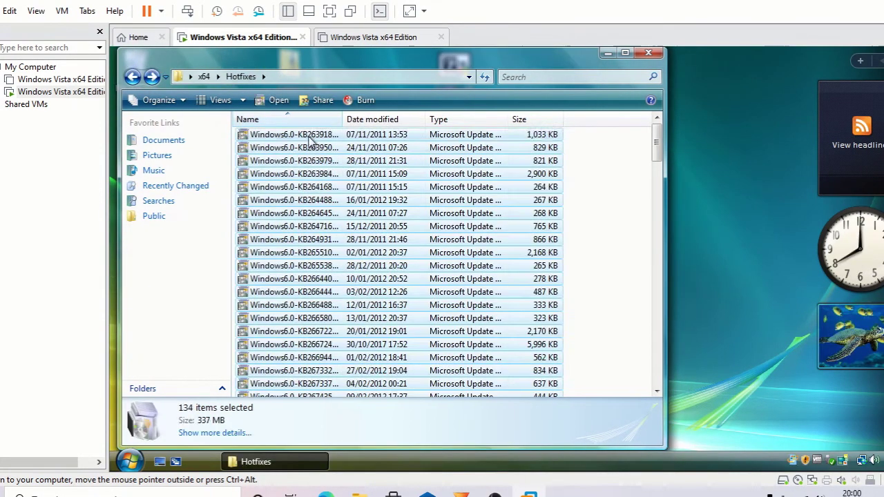
# Extract all the selected .msu packages in x64\Hotfixes into the same folder with 7-Zip, leaving out the cabinet files.
pyautogui.scroll(-20, 290, 219)
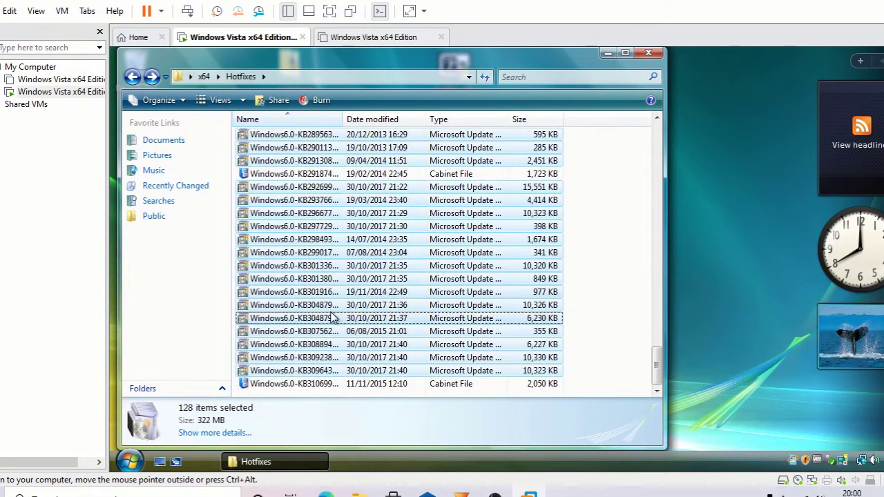
pyautogui.rightClick(350, 131)
pyautogui.click(490, 152)
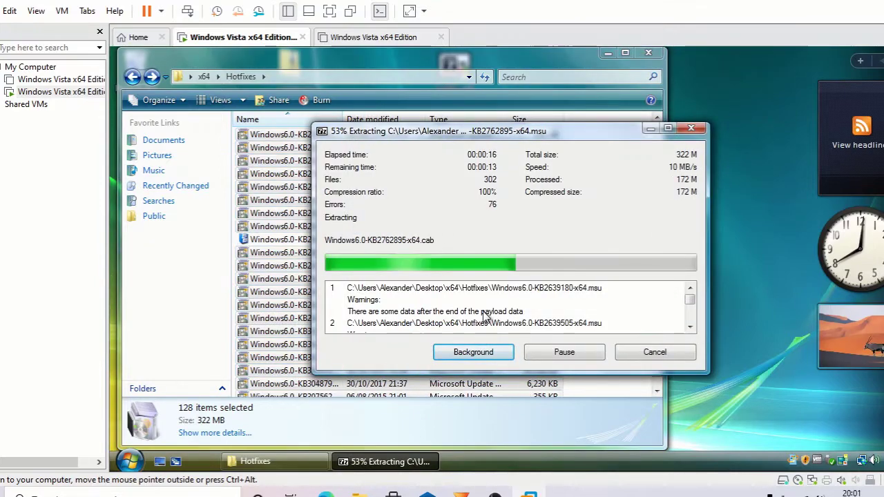
pyautogui.press('Return')
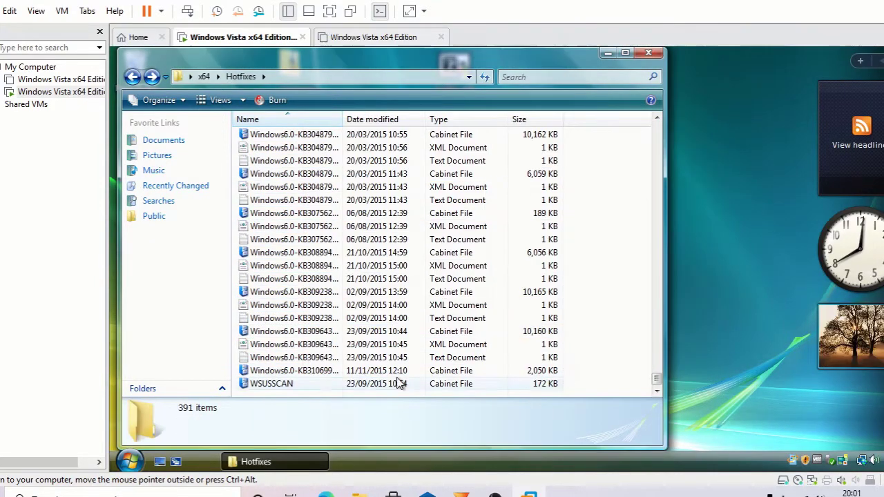
# Open Command Prompt as administrator and paste the copied forfiles command that makes a folder for each .cab file.
pyautogui.press('super')
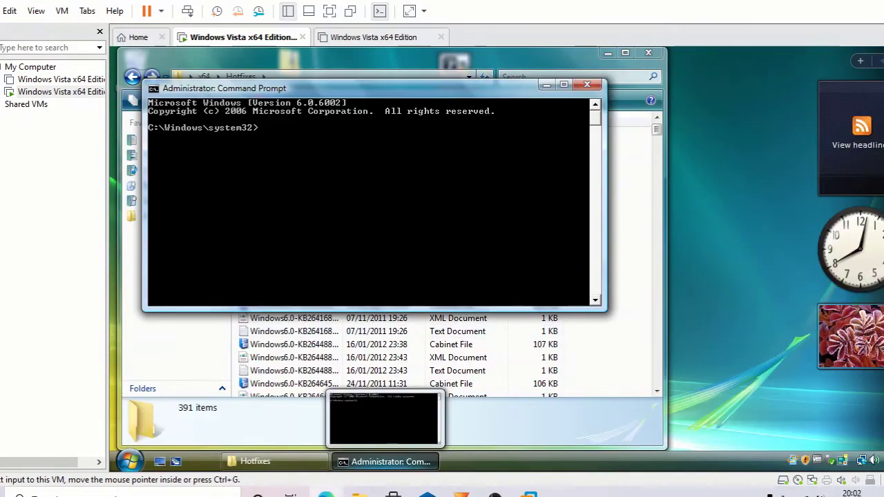
pyautogui.rightClick(271, 138)
pyautogui.rightClick(286, 208)
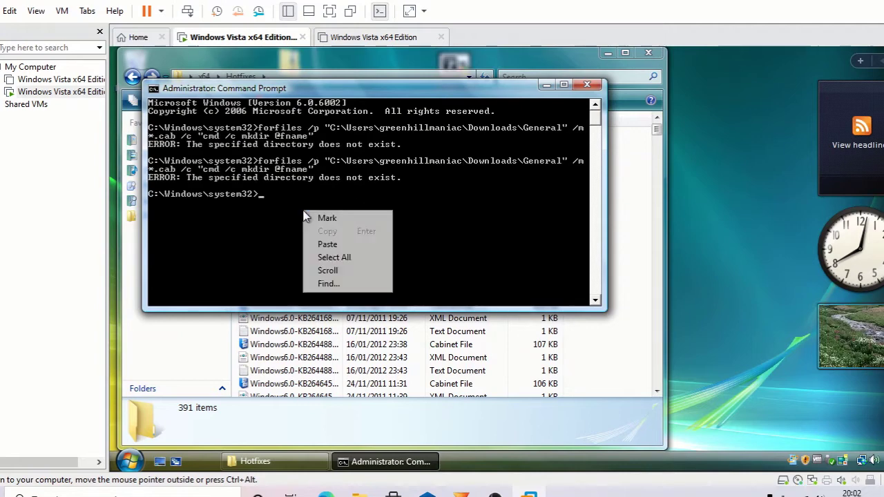
pyautogui.click(288, 244)
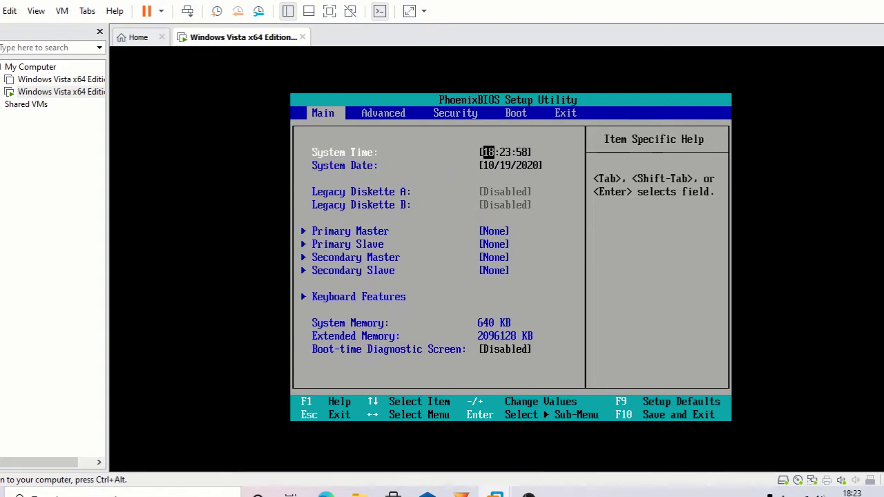
# Move CD-ROM Drive above Hard Drive in the BIOS boot order, save the settings and exit.
pyautogui.press('Right')
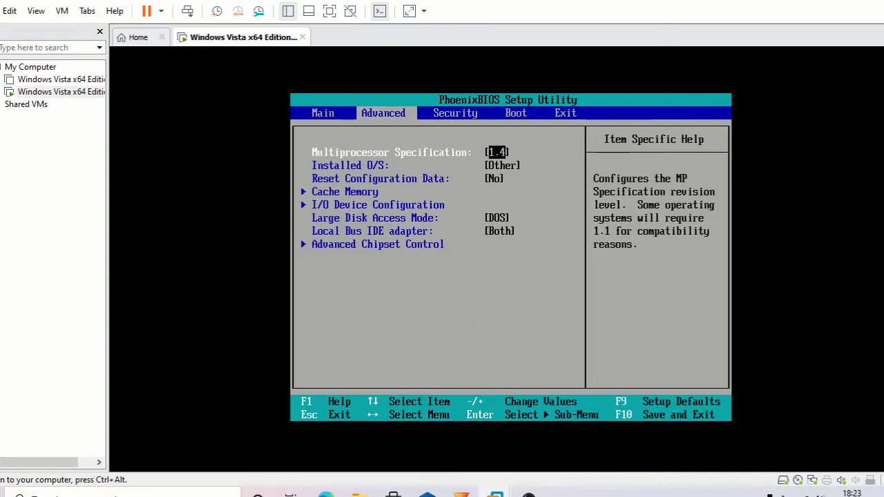
pyautogui.press('Right')
pyautogui.press('Right')
pyautogui.press('Down')
pyautogui.press('Down')
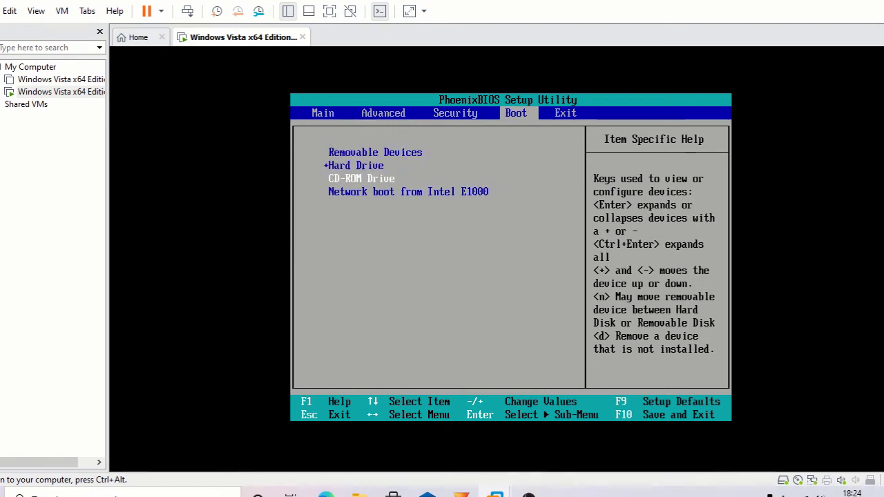
pyautogui.press('+')
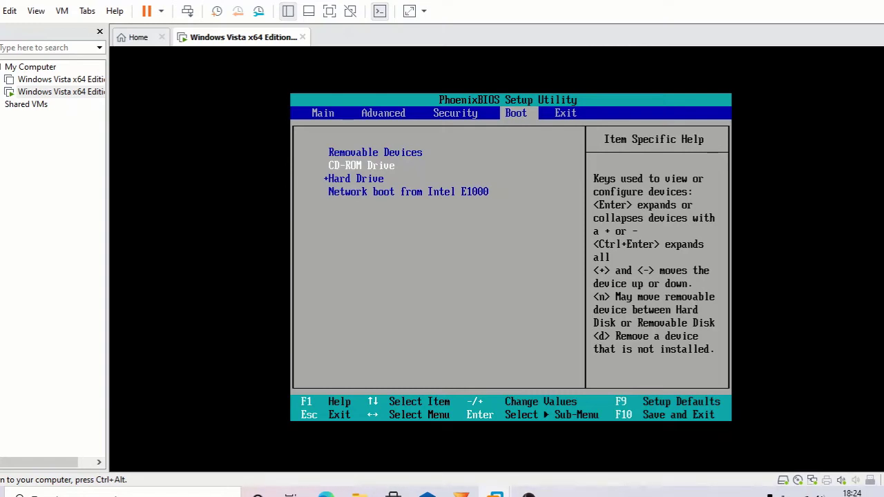
pyautogui.press('F10')
pyautogui.press('Return')
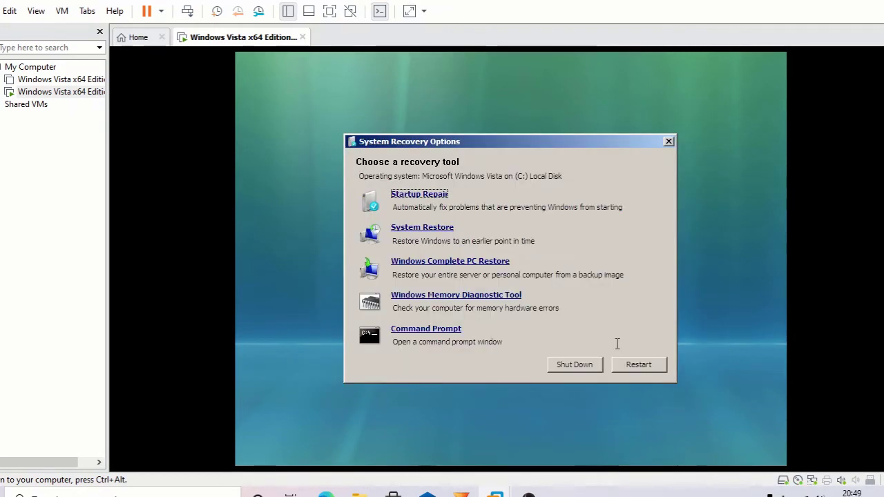
# Open the Command Prompt from System Recovery Options, switch to drive C: and change to the users folder.
pyautogui.click(412, 333)
pyautogui.write('cd /D C:')
pyautogui.press('Return')
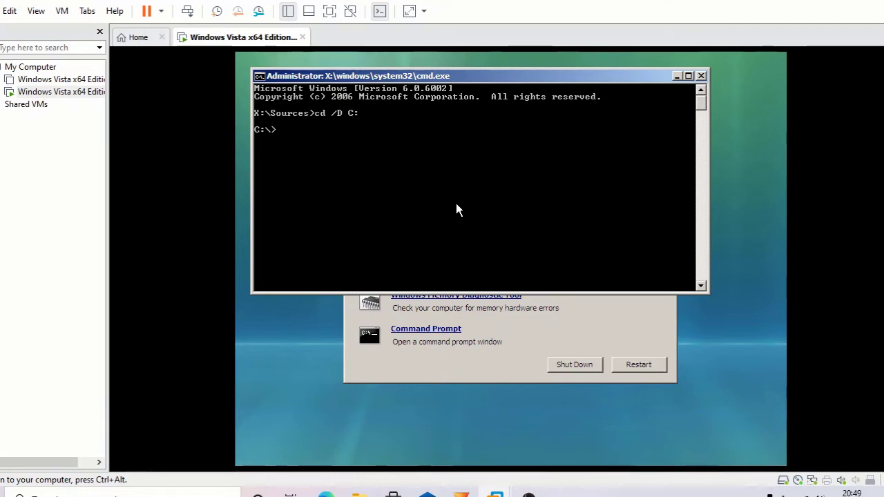
pyautogui.write('cd')
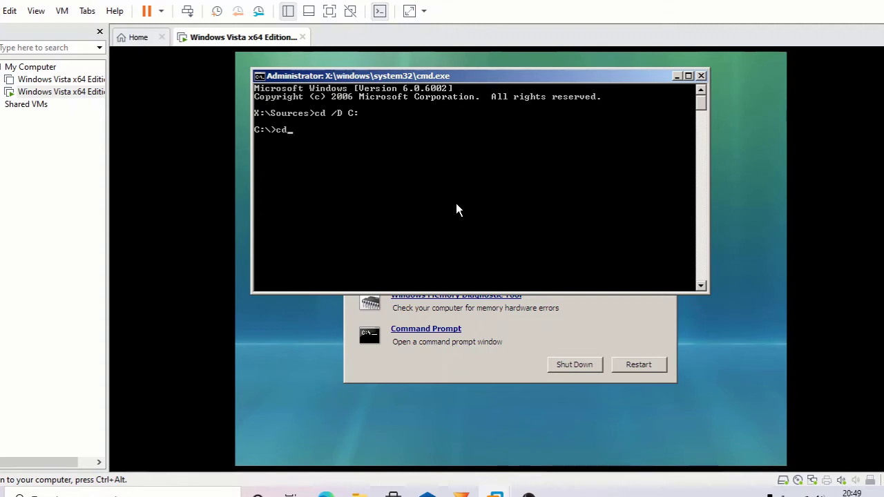
pyautogui.write(' users')
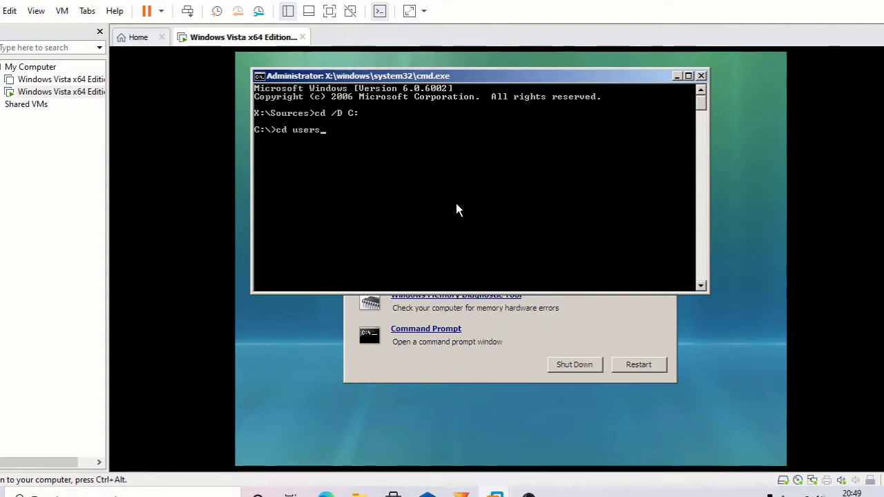
pyautogui.press('Return')
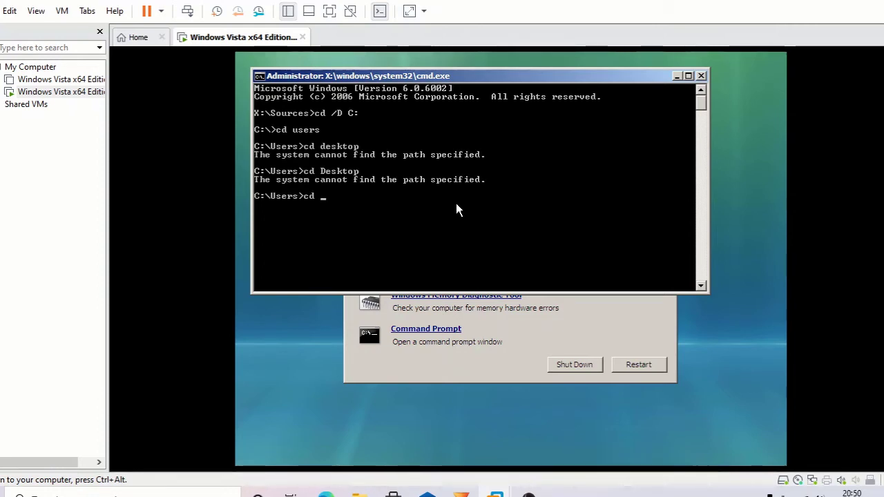
# Change to the user's profile folder and on to its Desktop folder.
pyautogui.write('Alexander')
pyautogui.press('Return')
pyautogui.write('cd Deskt')
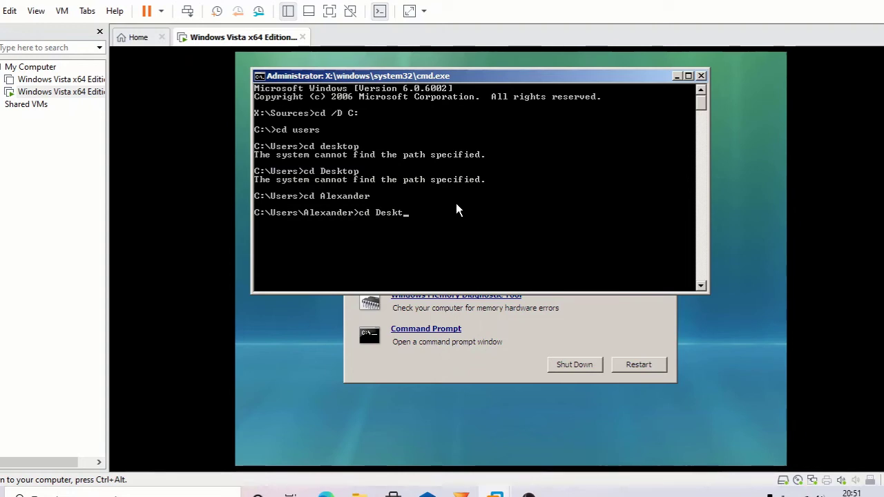
pyautogui.write('op')
pyautogui.press('Return')
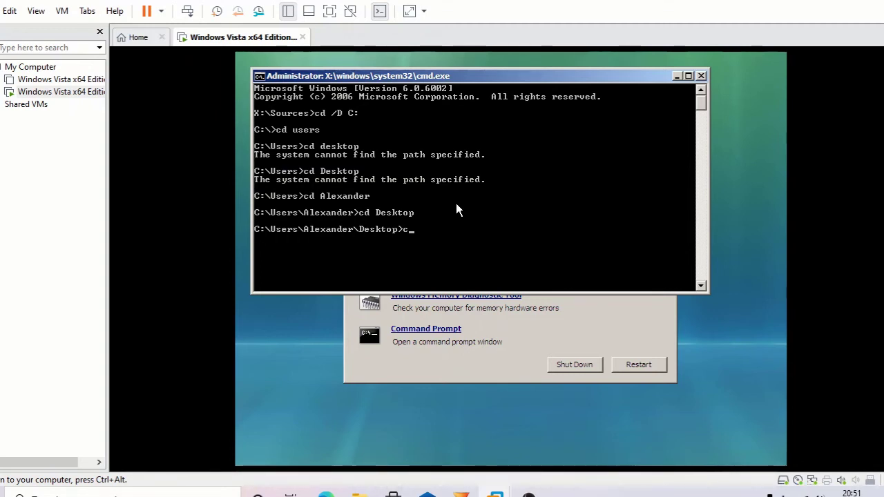
# Copy all .dll files from the Desktop to C:\Windows\System32, overwriting each existing file, and exit the prompt.
pyautogui.write('copy *.dll C:\\Windows\\System32')
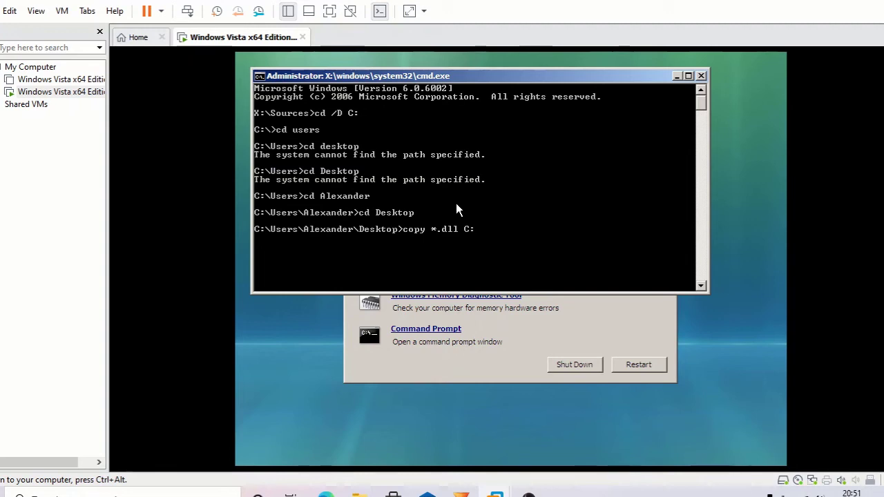
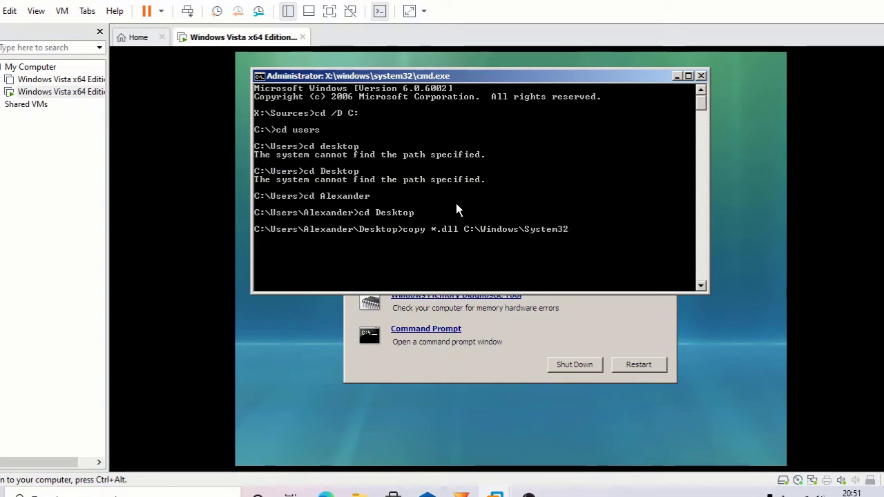
pyautogui.press('Return')
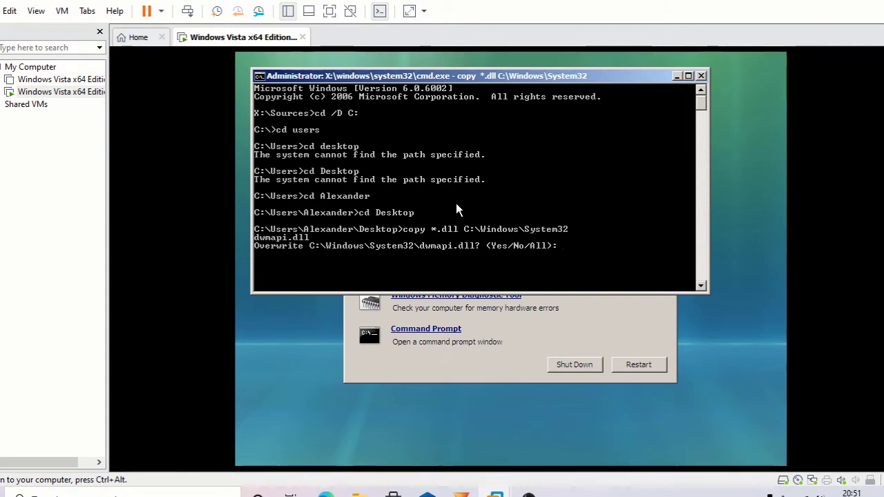
pyautogui.write('y')
pyautogui.press('Return')
pyautogui.write('y')
pyautogui.press('Return')
pyautogui.write('y')
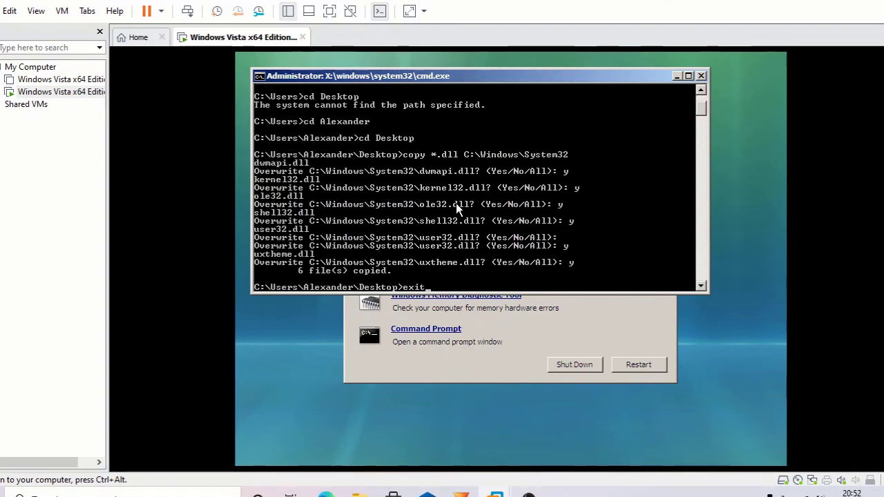
pyautogui.press('Return')
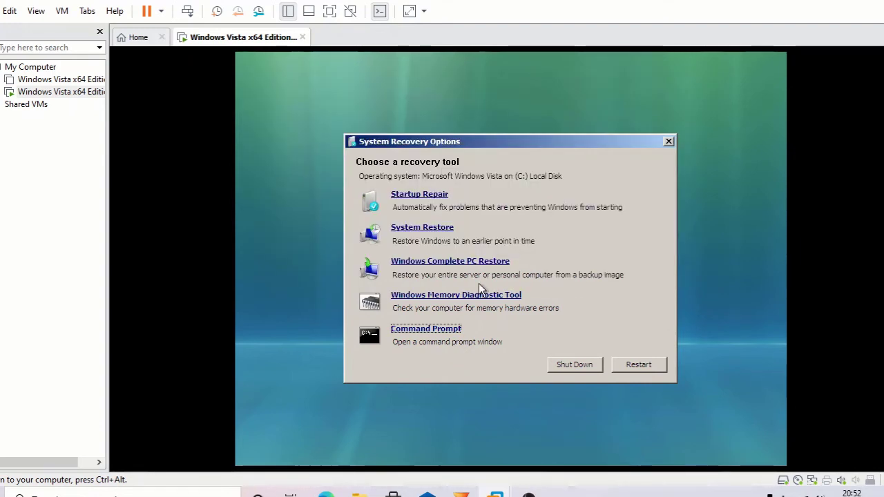
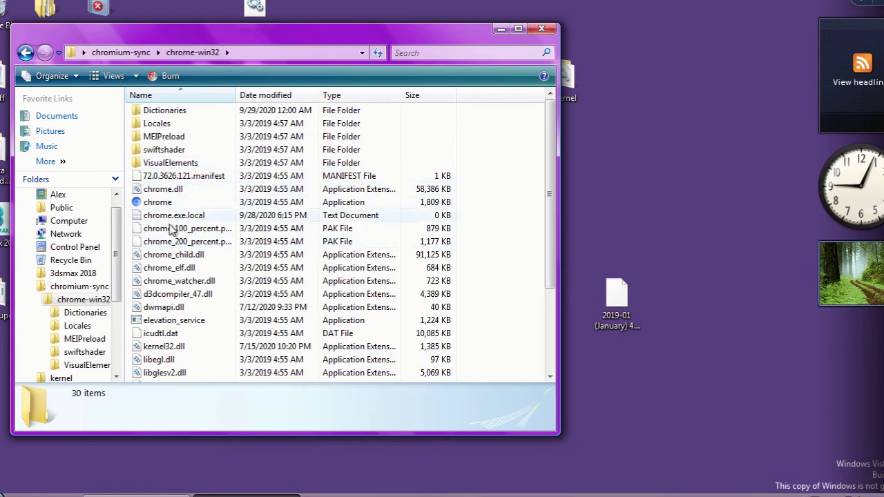
# Close the chrome-win32 folder, load YouTube in Chromium and decline signing in on the 1924 London film page.
pyautogui.click(543, 29)
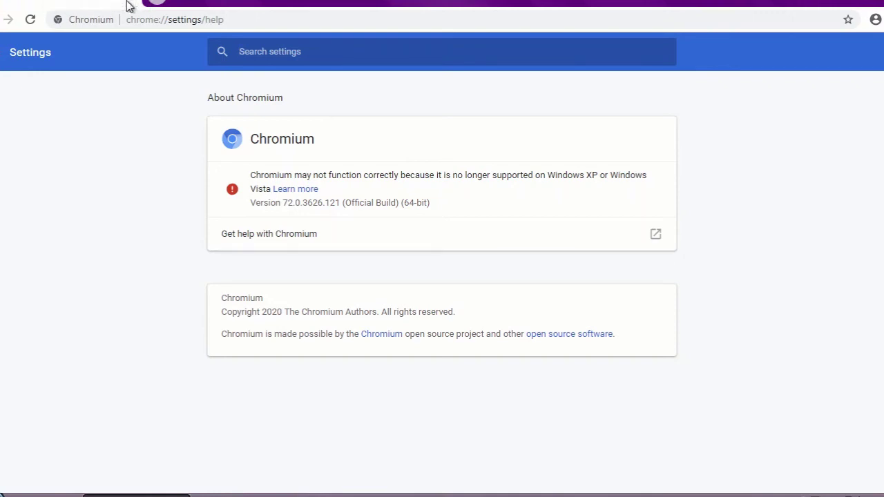
pyautogui.click(175, 19)
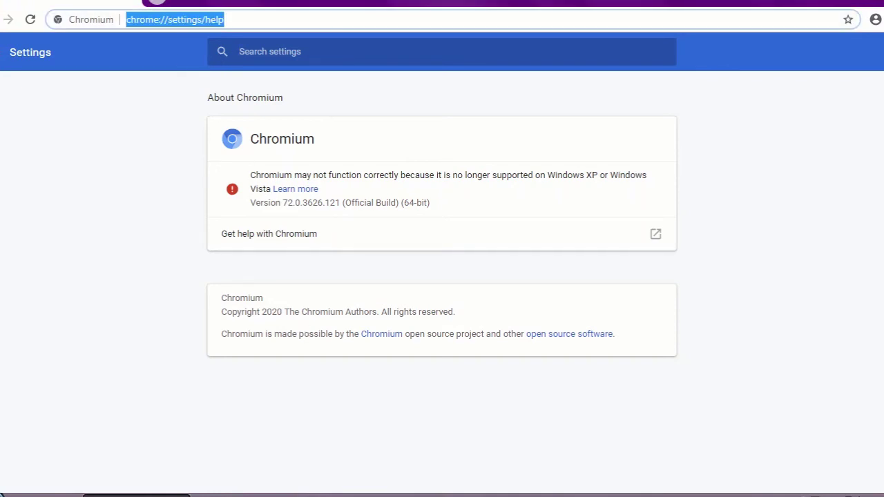
pyautogui.write('y')
pyautogui.press('Return')
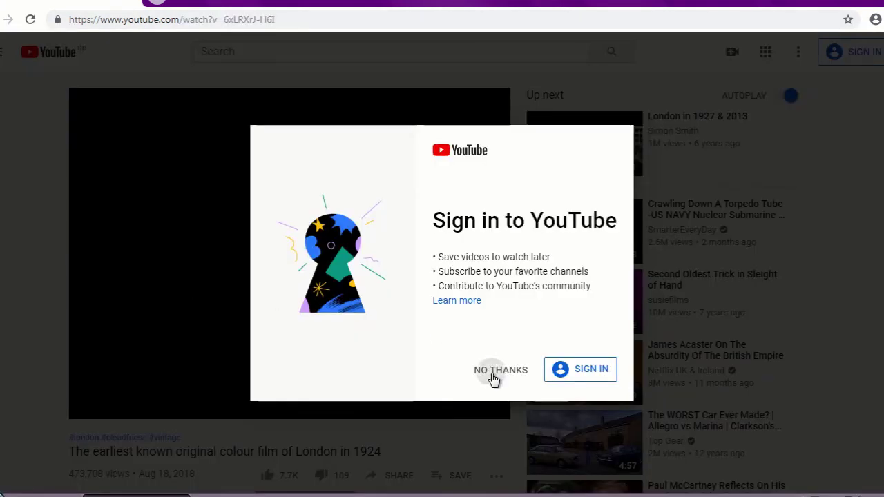
pyautogui.click(497, 370)
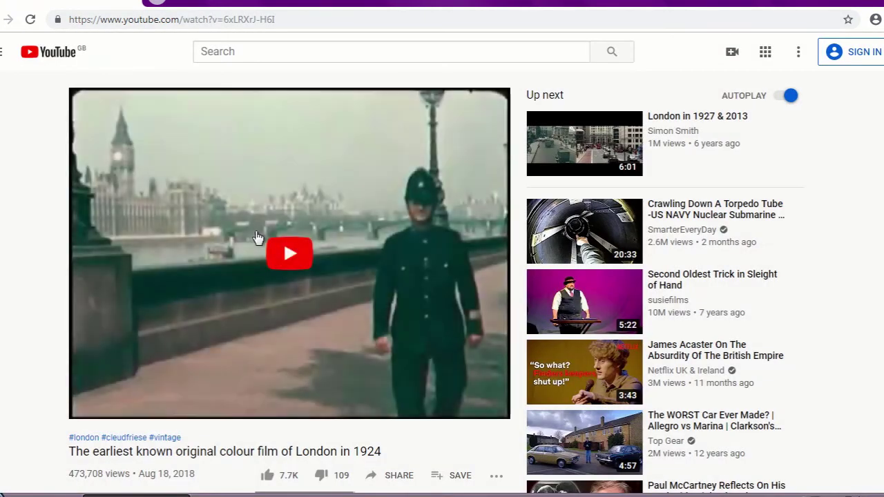
pyautogui.scroll(-4, 256, 239)
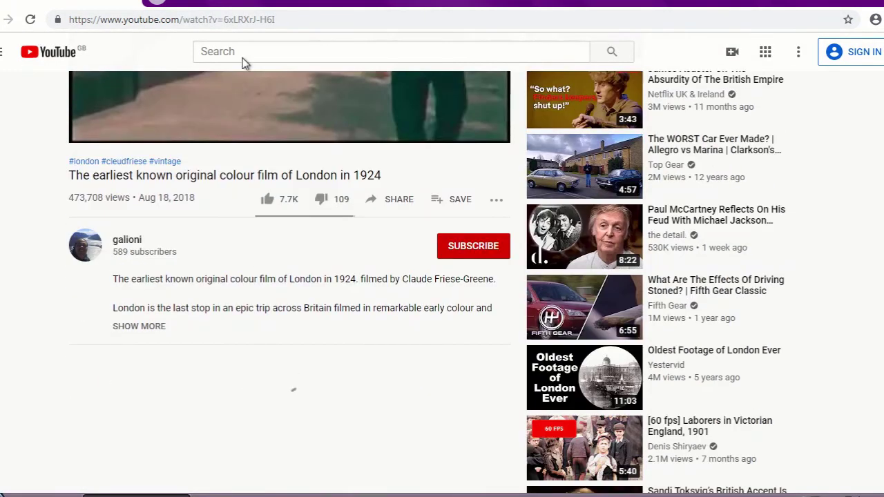
pyautogui.press('/')
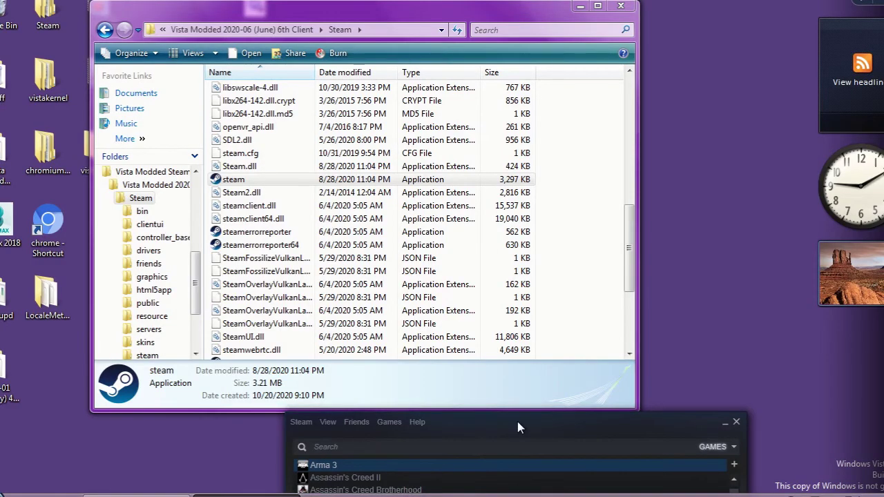
# Move the Steam window fully into view and examine its list of games.
pyautogui.moveTo(518, 479); pyautogui.dragTo(575, 130)
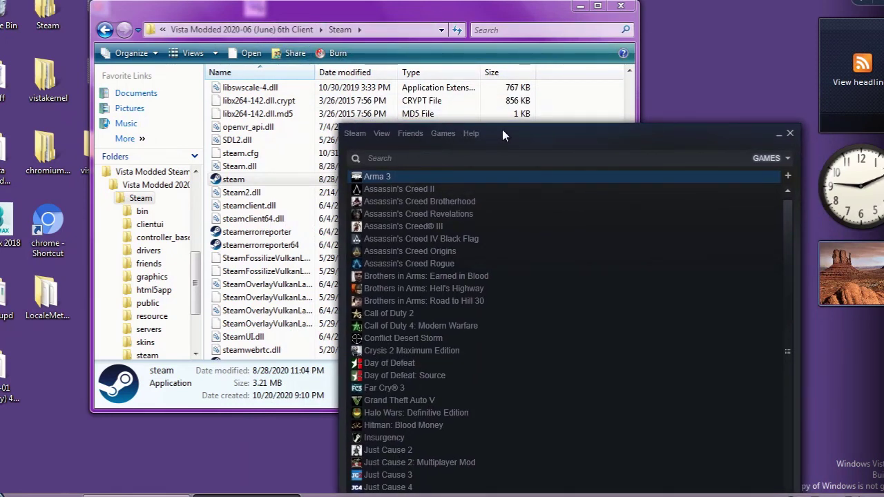
pyautogui.moveTo(529, 134); pyautogui.dragTo(406, 11)
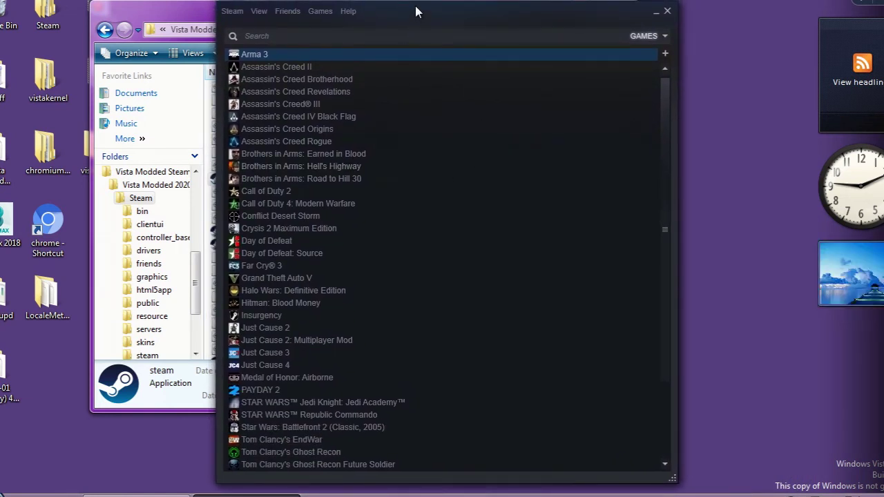
pyautogui.moveTo(415, 10); pyautogui.dragTo(358, 5)
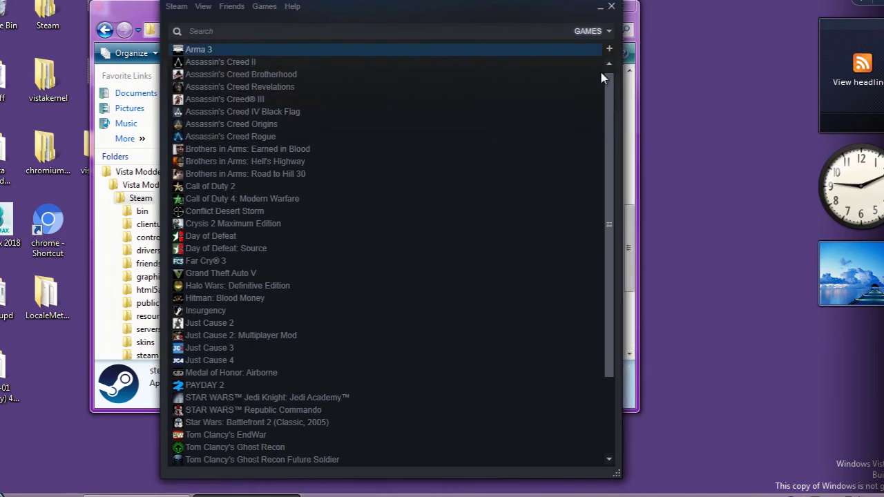
pyautogui.scroll(-3, 612, 173)
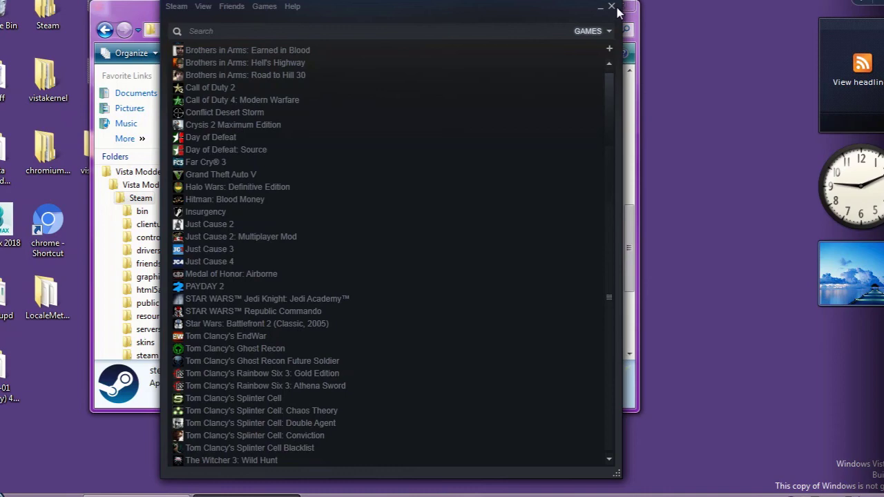
pyautogui.moveTo(455, 8); pyautogui.dragTo(572, 179)
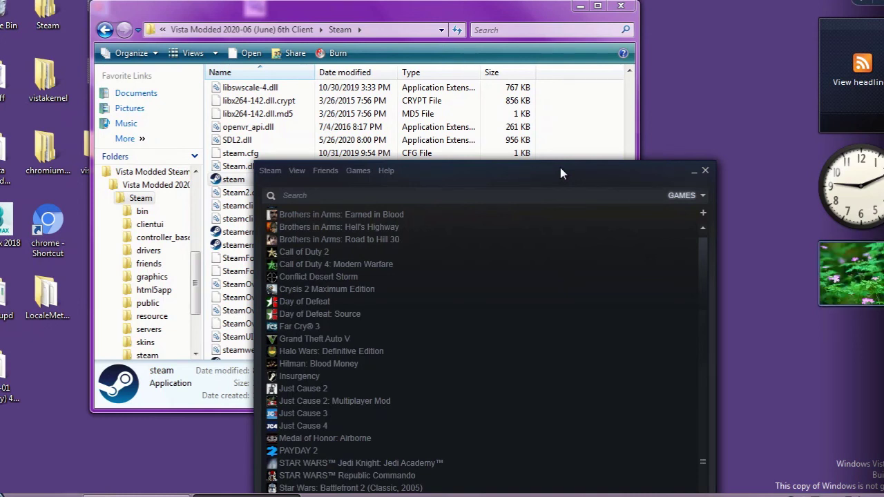
pyautogui.moveTo(561, 174); pyautogui.dragTo(501, 69)
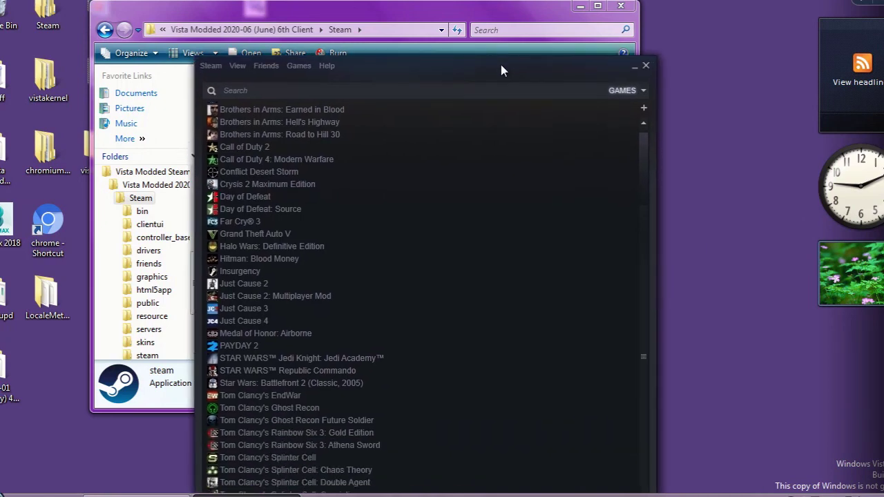